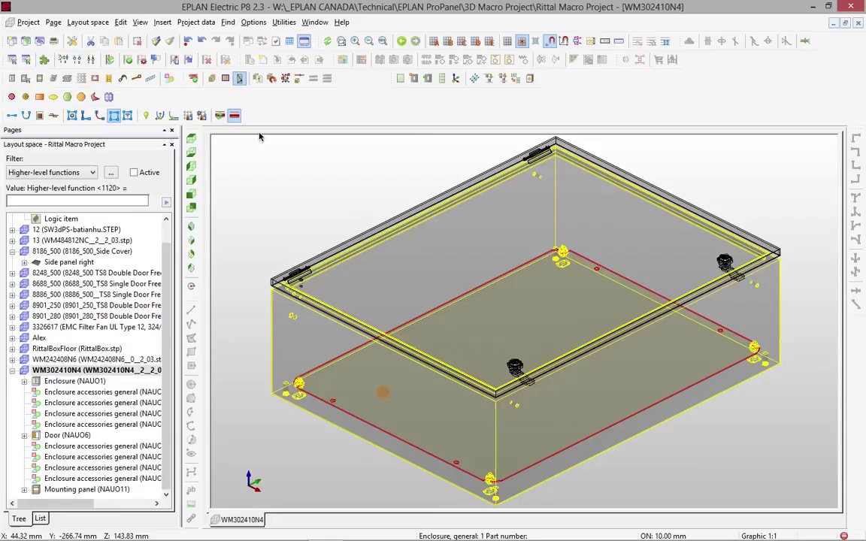
# - Start a 3D graphic import into the layout space, browse up to the Rittal folder, then switch to Mail
pyautogui.click(98, 28)
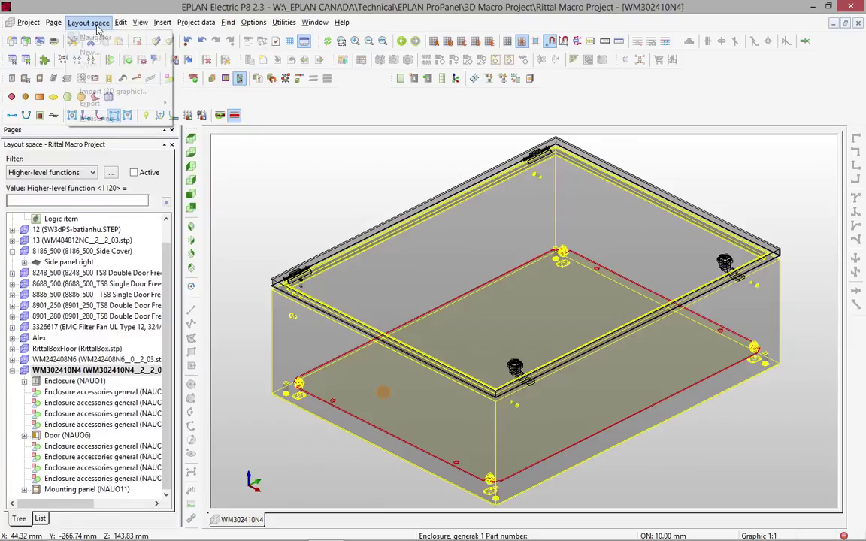
pyautogui.click(113, 91)
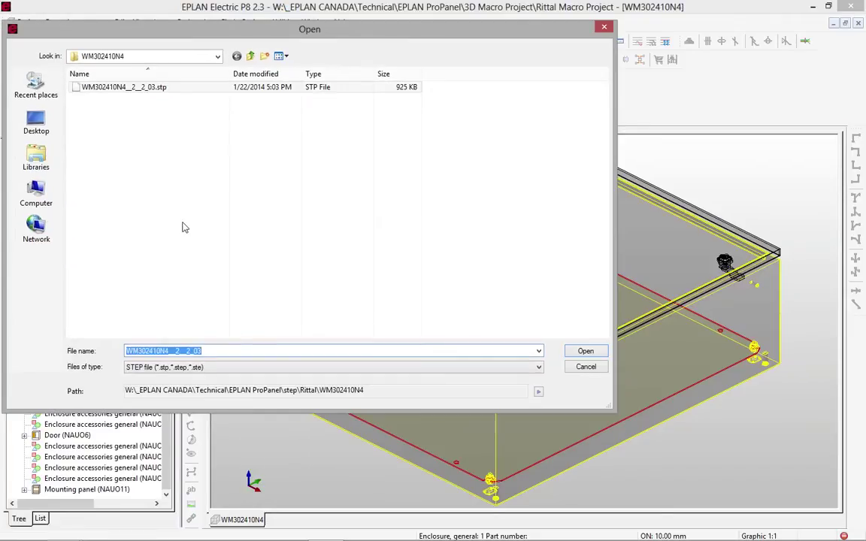
pyautogui.click(251, 58)
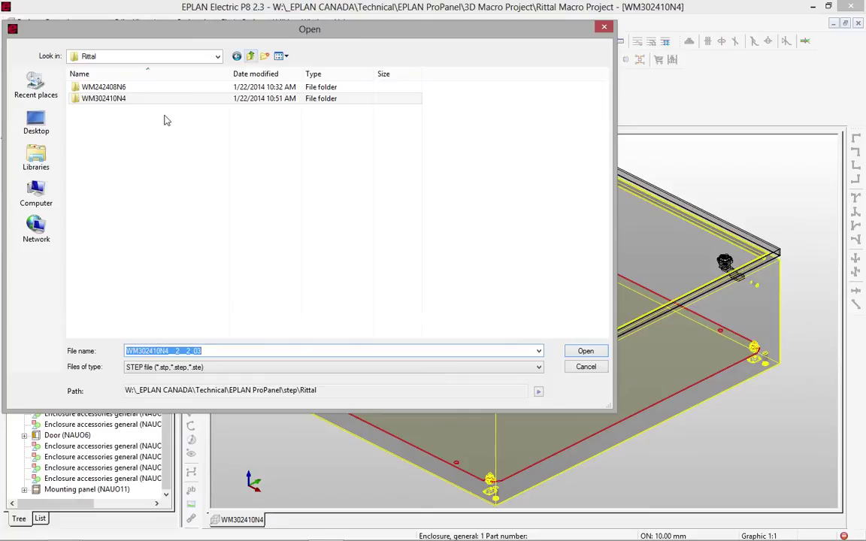
pyautogui.press('super+Tab')
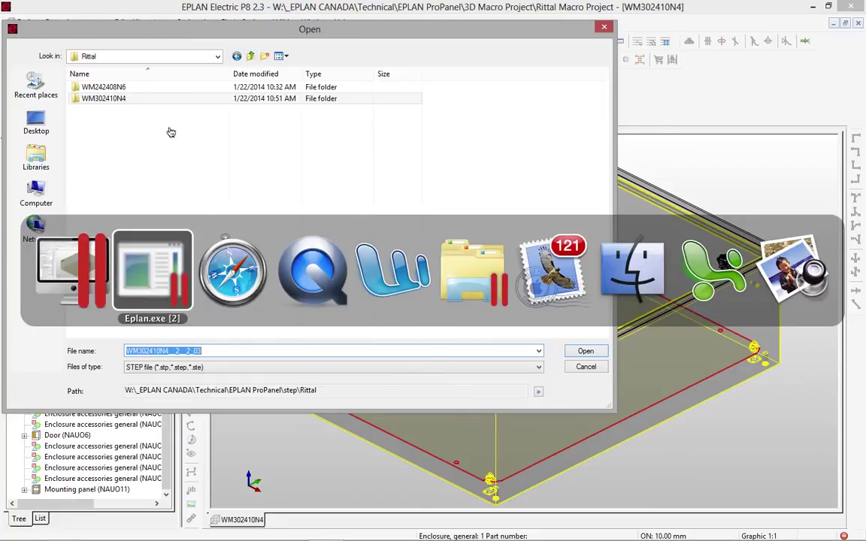
pyautogui.press('super+Tab')
pyautogui.press('super+Tab')
pyautogui.press('super+Tab')
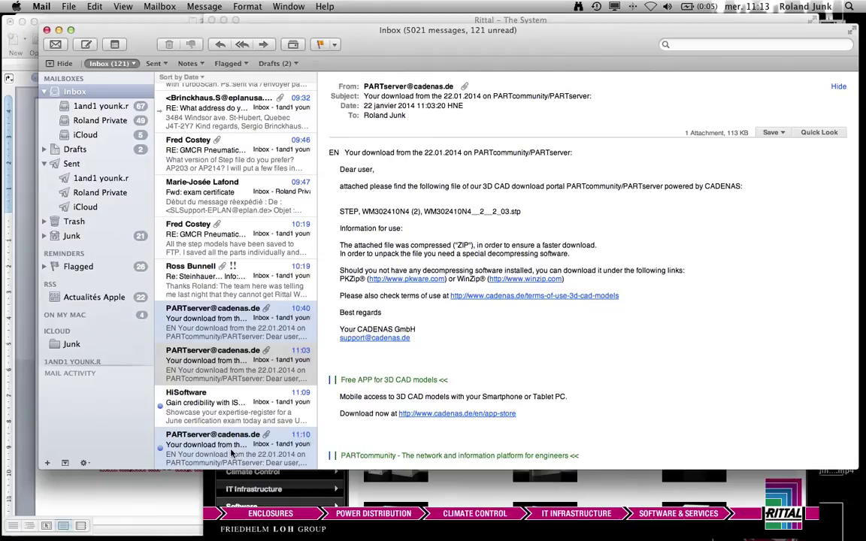
# - Open the newest CADENAS download e-mail, the one for the WM302412N4 STEP file
pyautogui.click(232, 453)
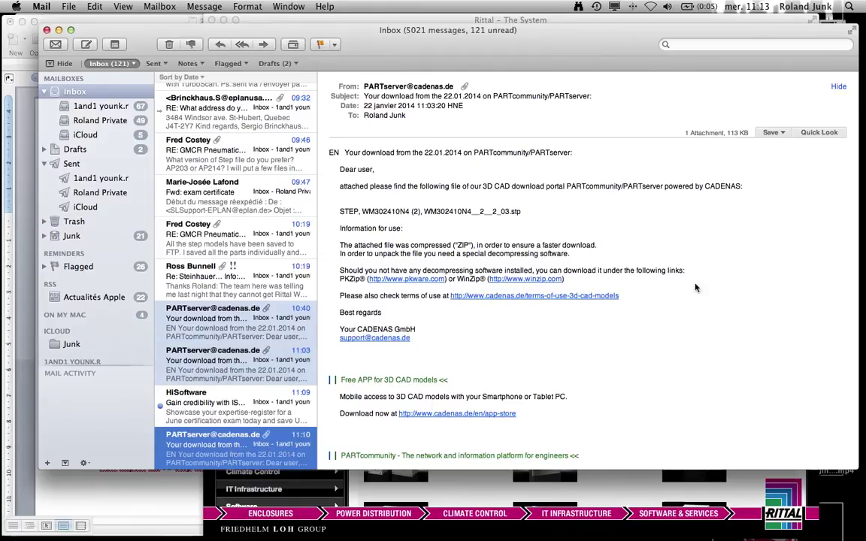
pyautogui.press('super+Tab')
pyautogui.press('super+Tab')
pyautogui.press('super+Tab')
pyautogui.press('super+Tab')
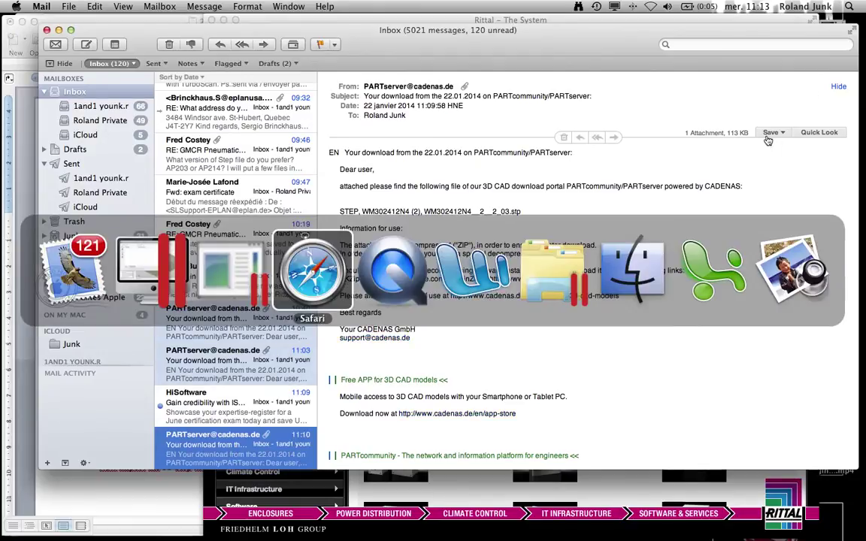
# - Copy the part number WM302412N4 from the Rittal WM Wallmount Enclosure page title
pyautogui.scroll(5, 576, 186)
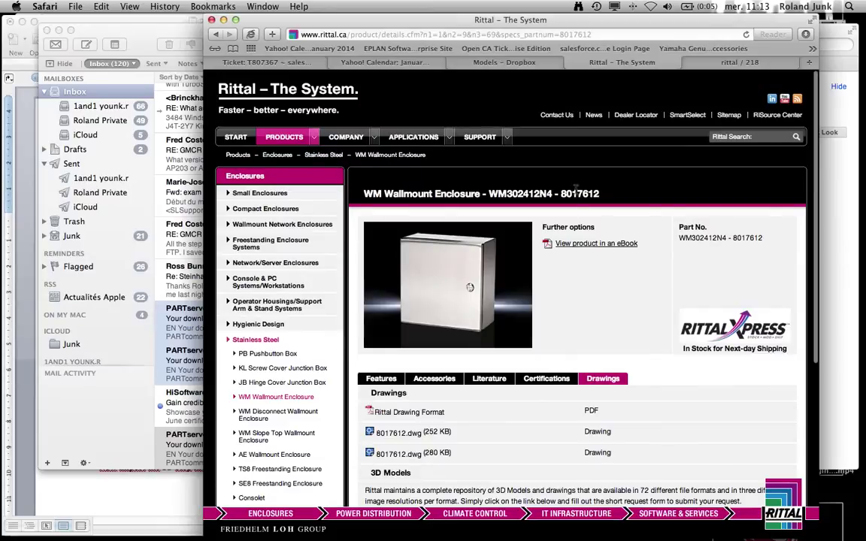
pyautogui.moveTo(484, 193); pyautogui.dragTo(554, 195)
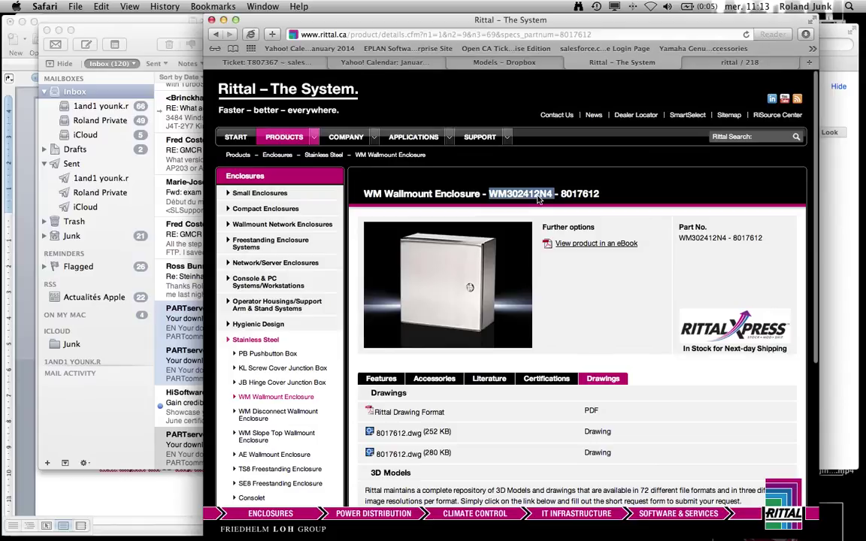
pyautogui.rightClick(538, 200)
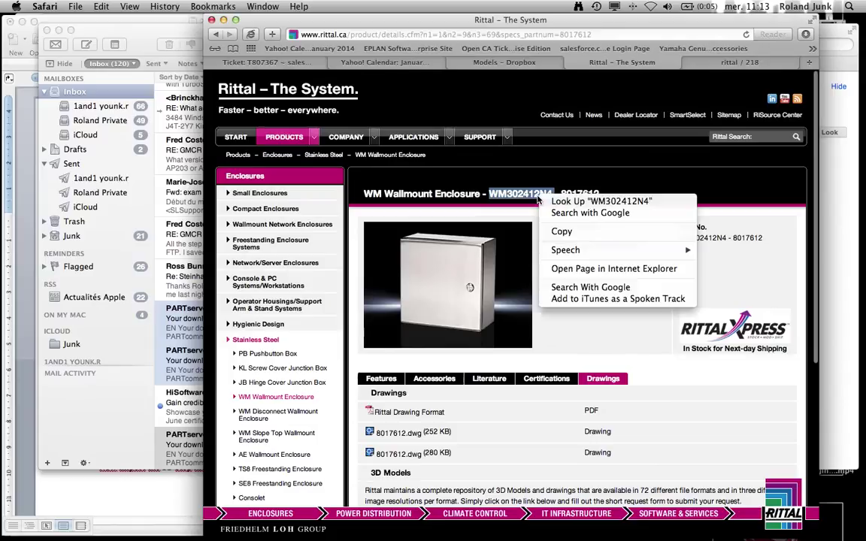
pyautogui.click(565, 228)
pyautogui.press('super+Tab')
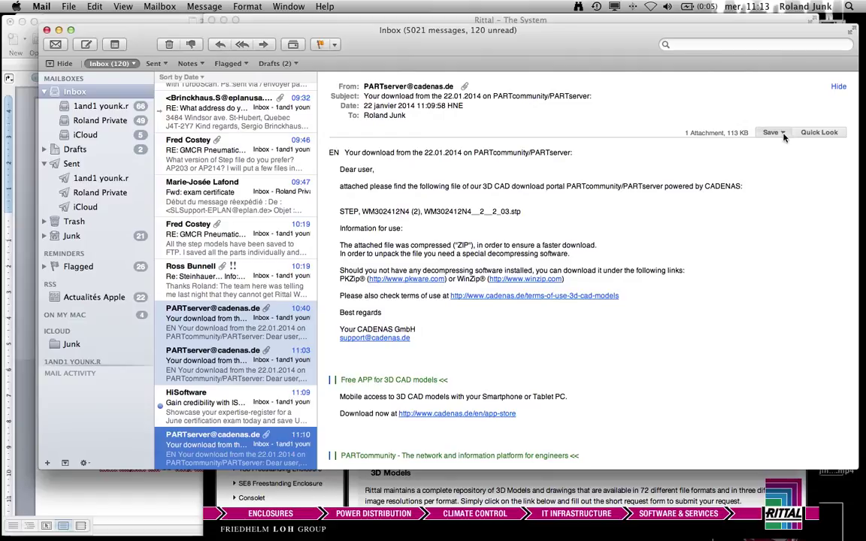
# - Save the e-mail's zip attachment into the Rittal step folder under the name WM302412N4.zip
pyautogui.click(782, 133)
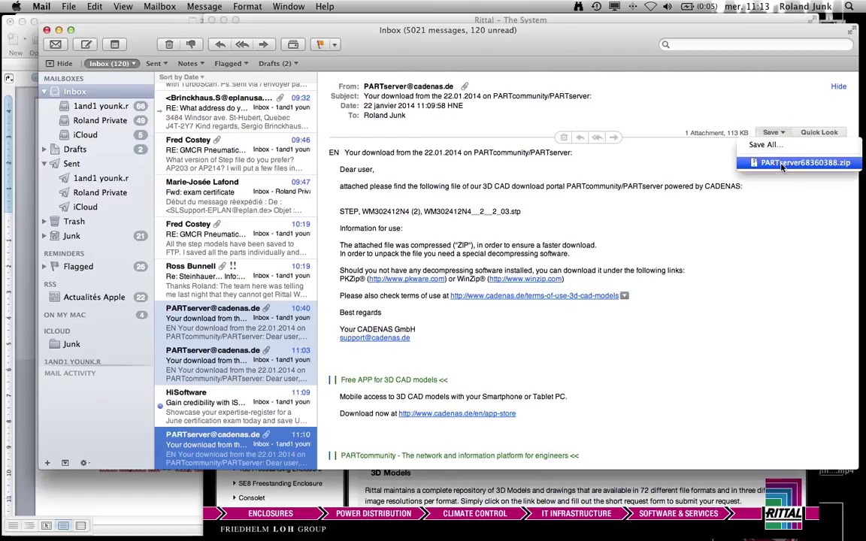
pyautogui.click(781, 164)
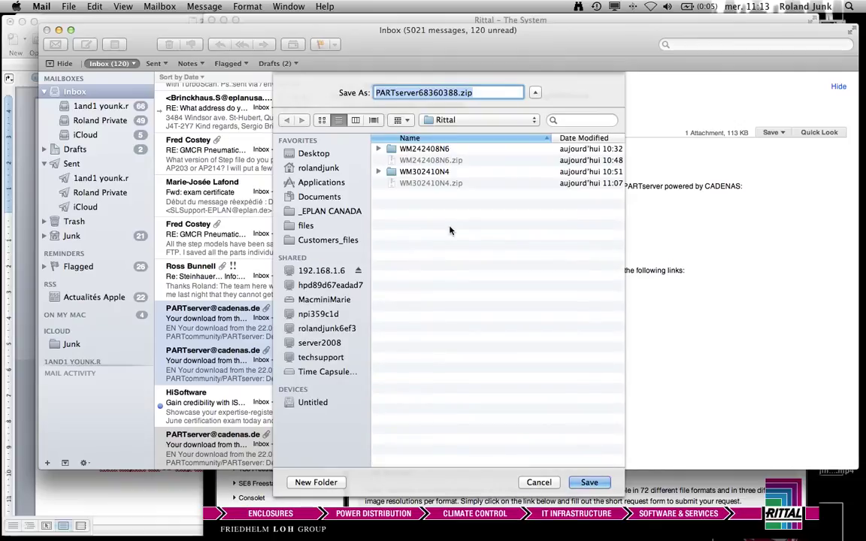
pyautogui.click(455, 93)
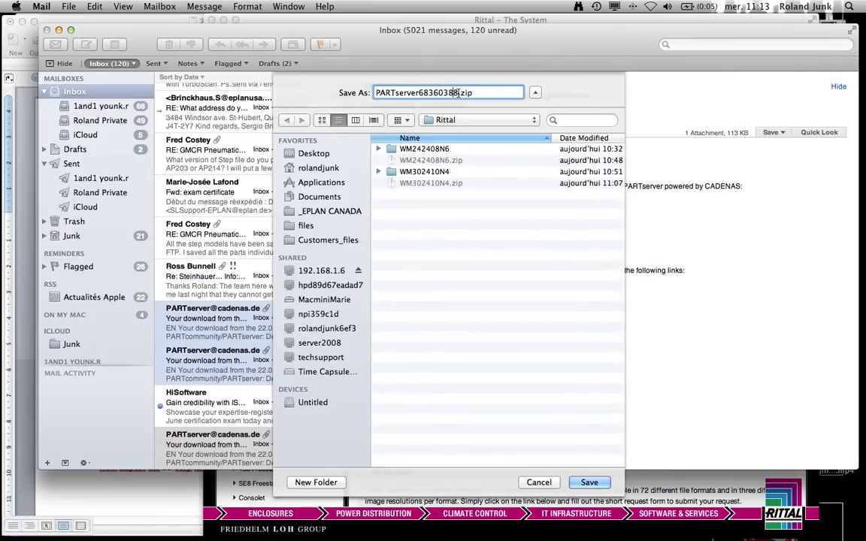
pyautogui.moveTo(455, 93); pyautogui.dragTo(378, 92)
pyautogui.press('super+v')
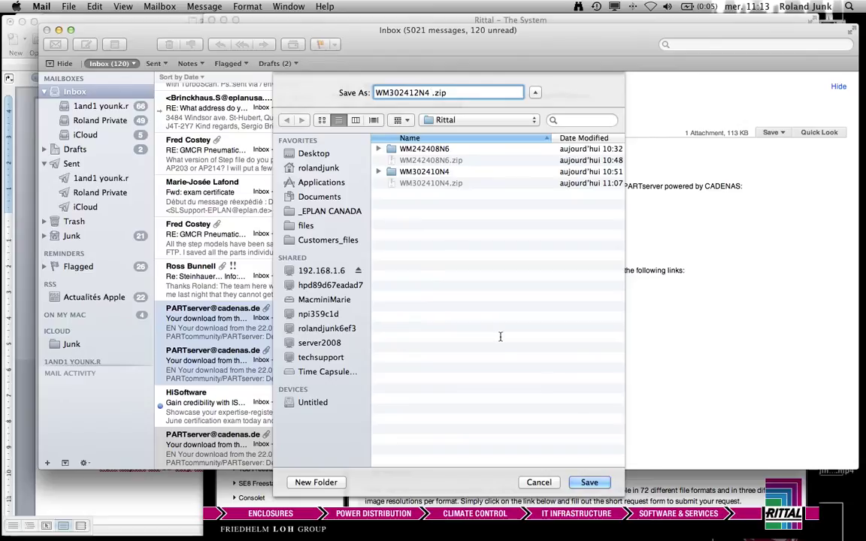
pyautogui.press('BackSpace')
pyautogui.press('Return')
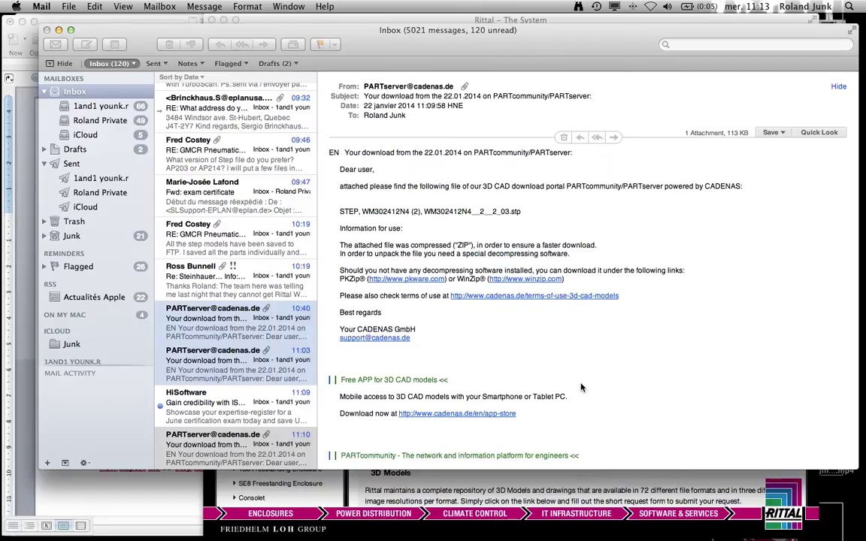
# - Extract WM302412N4.zip into its own WM302412N4 folder in Rittal
pyautogui.press('super+Tab')
pyautogui.press('super+Tab')
pyautogui.press('super+Tab')
pyautogui.press('super+Tab')
pyautogui.press('super+Tab')
pyautogui.press('super+Tab')
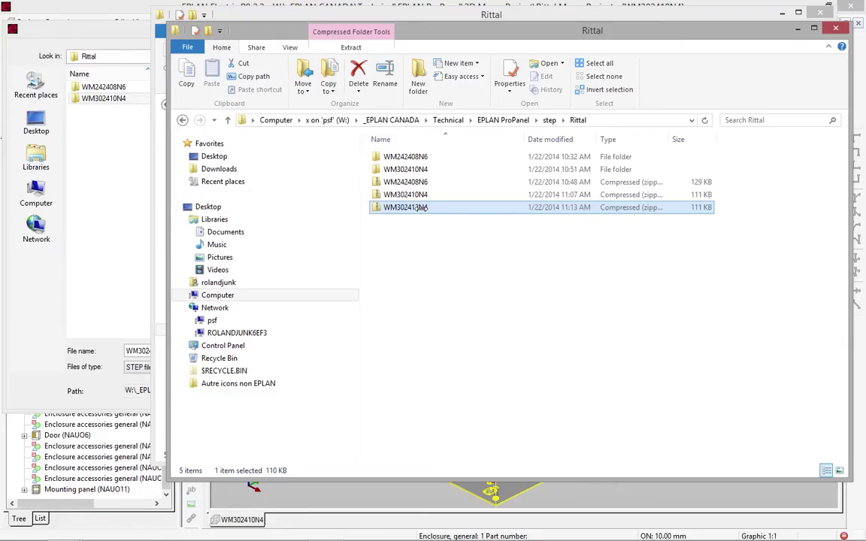
pyautogui.rightClick(423, 214)
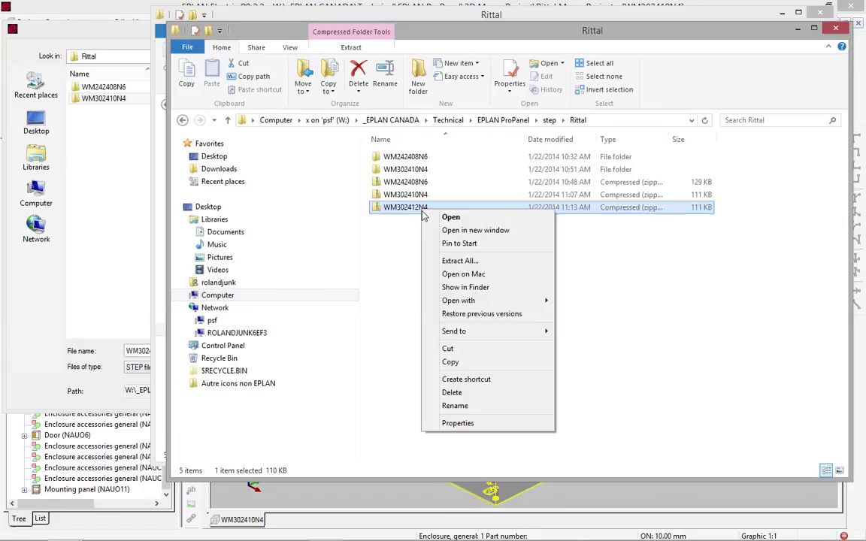
pyautogui.click(454, 263)
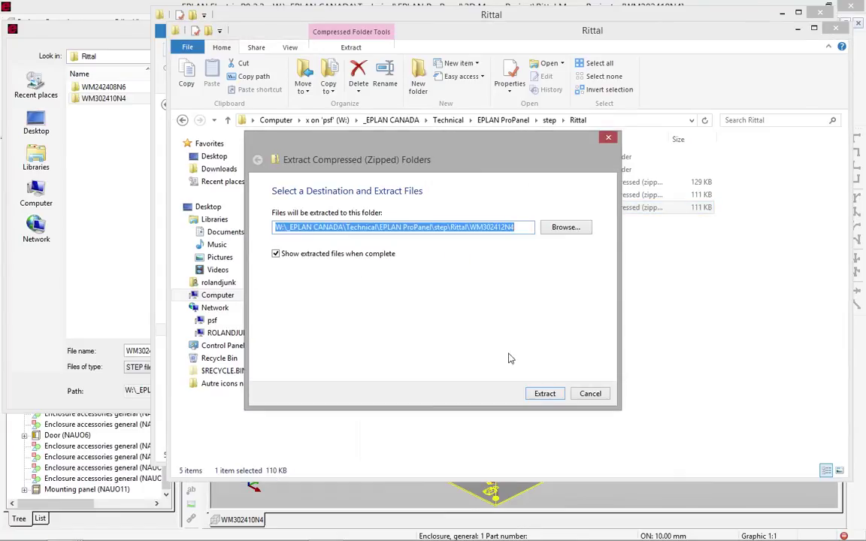
pyautogui.click(543, 395)
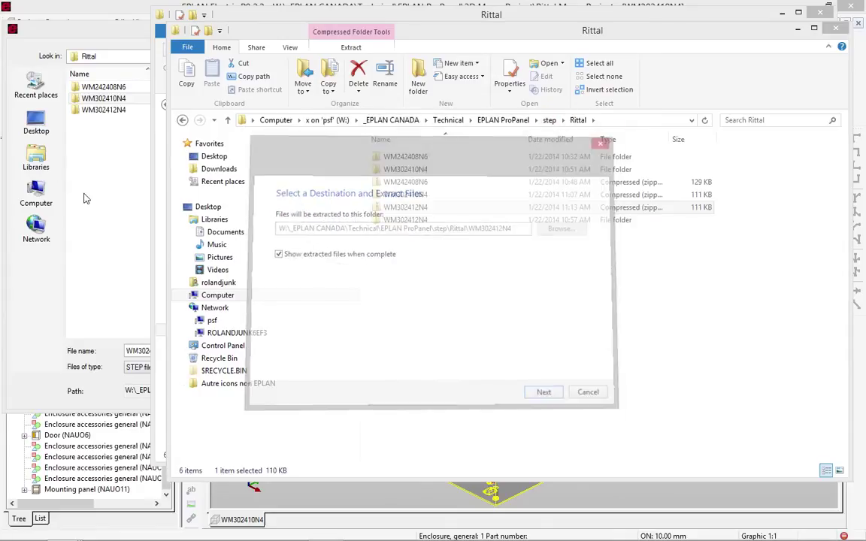
# - Close the extracted-files window and open the WM302412N4 folder in EPLAN's Open dialog
pyautogui.click(101, 116)
pyautogui.doubleClick(107, 110)
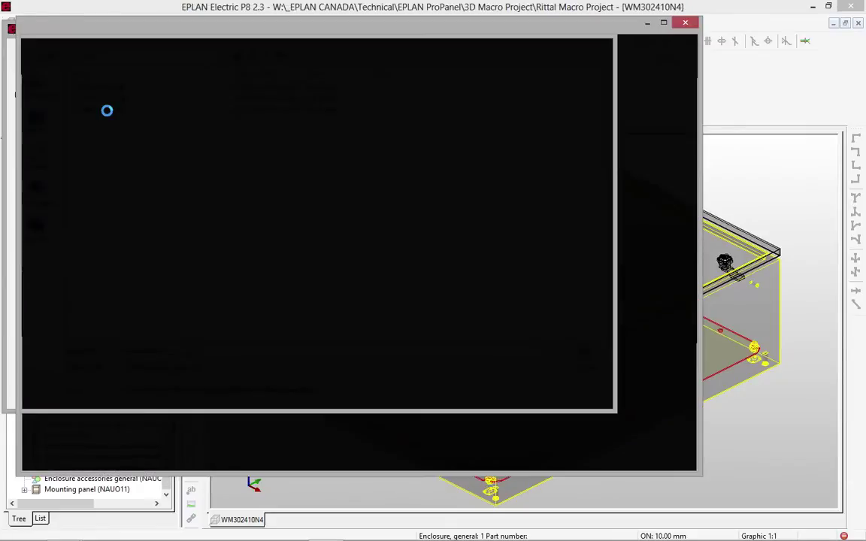
pyautogui.click(684, 25)
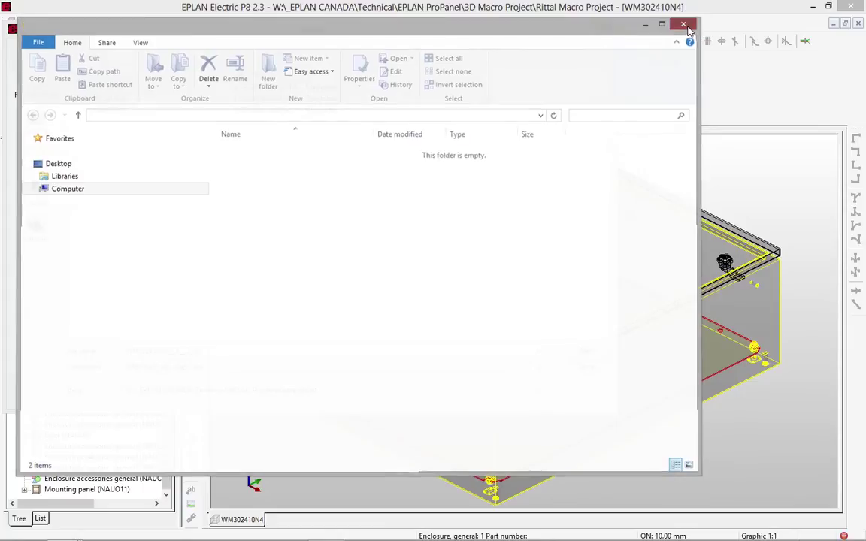
pyautogui.doubleClick(108, 112)
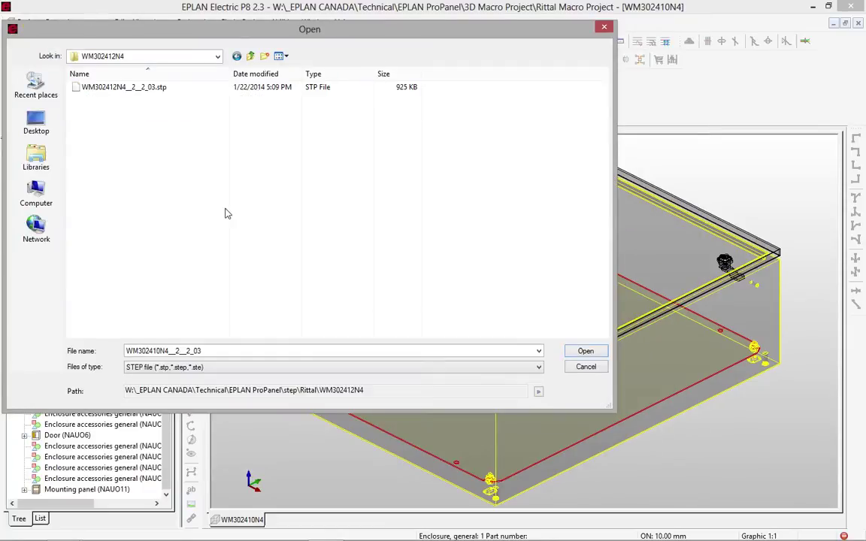
# - Import WM302412N4__2__2_03.stp so the enclosure loads as a 3D model on page 1
pyautogui.doubleClick(153, 91)
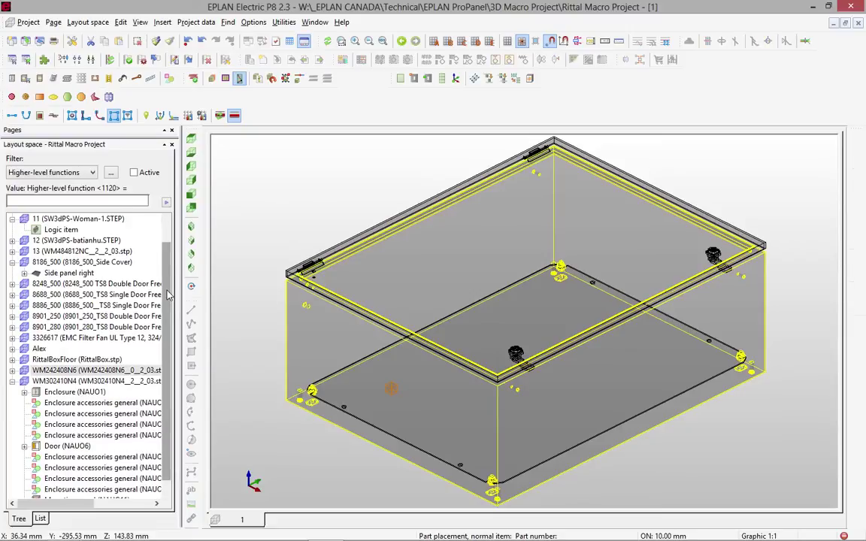
# - Expand the WM302412N4 model entry and inspect which parts logic items NAUO1, NAUO2 and NAUO3 cover
pyautogui.click(165, 278)
pyautogui.moveTo(165, 278); pyautogui.dragTo(166, 226)
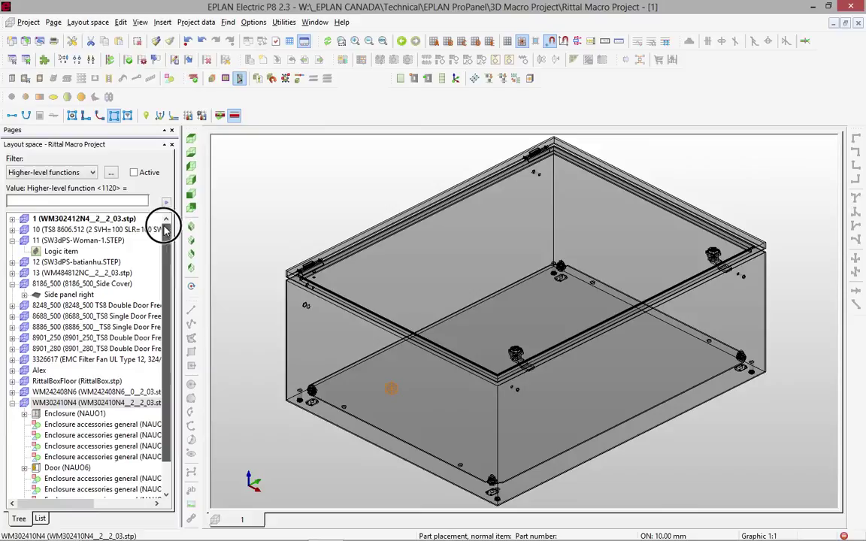
pyautogui.click(123, 218)
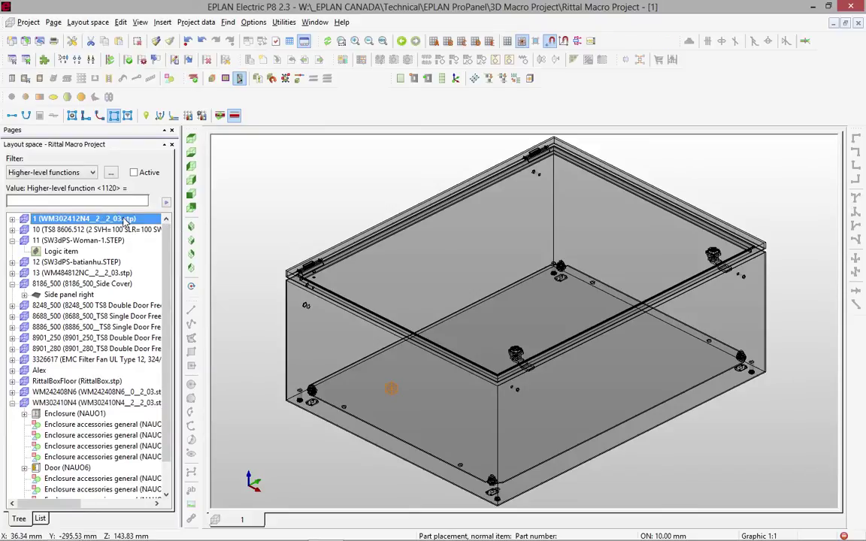
pyautogui.click(12, 218)
pyautogui.click(60, 230)
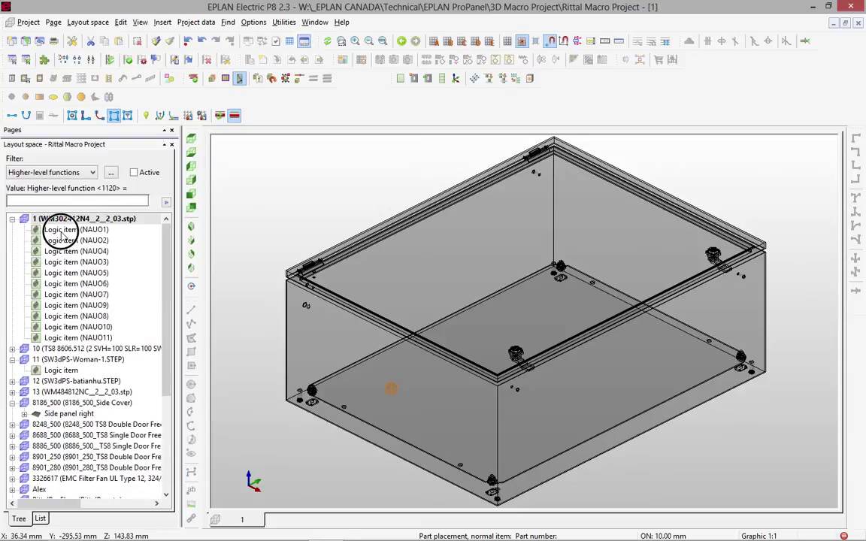
pyautogui.click(60, 240)
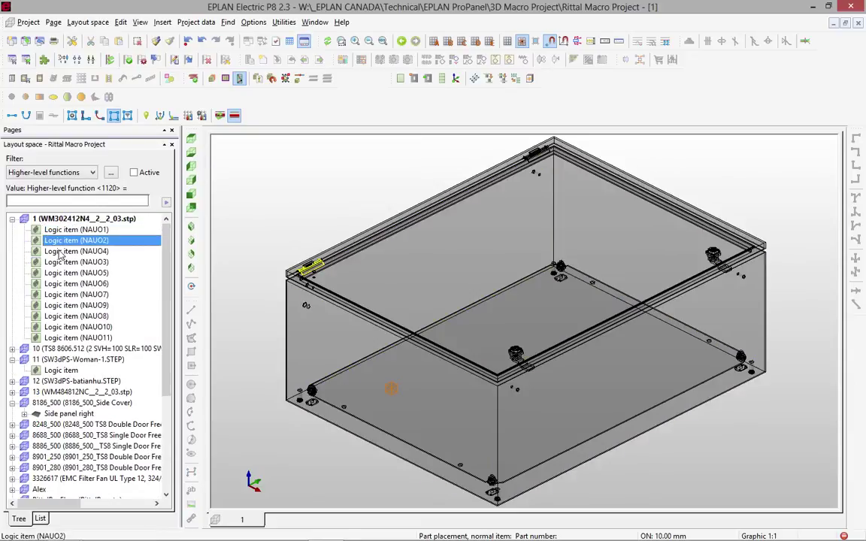
pyautogui.click(62, 262)
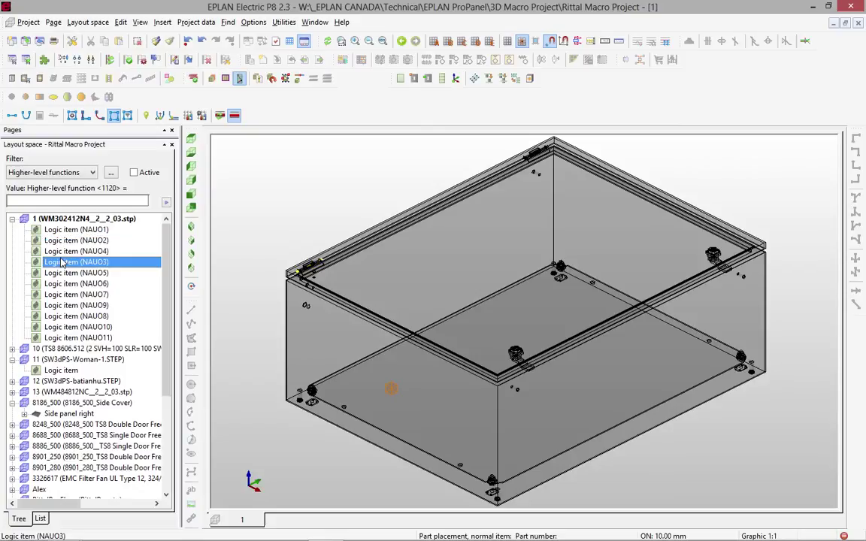
pyautogui.click(70, 232)
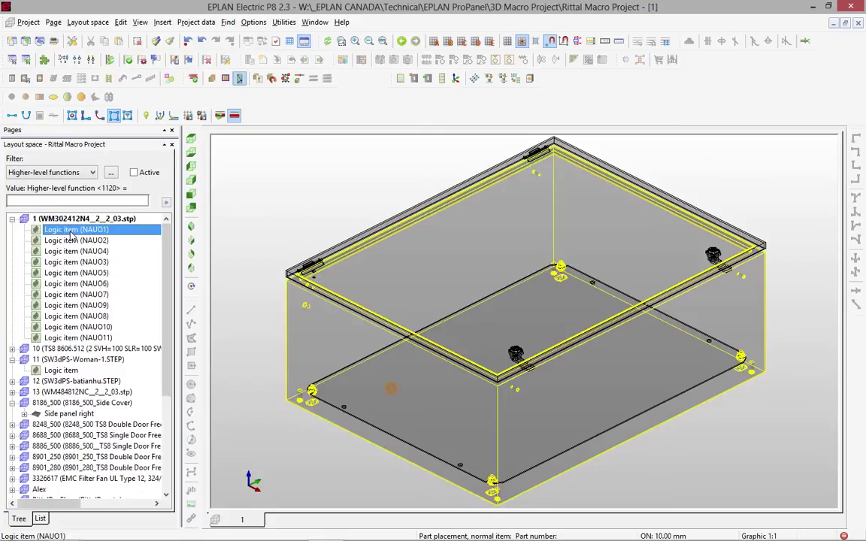
pyautogui.rightClick(73, 235)
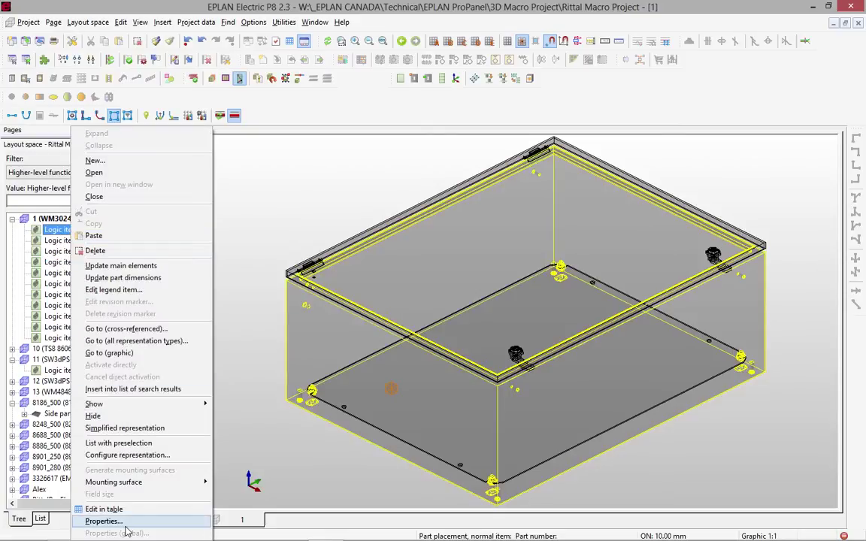
pyautogui.click(104, 521)
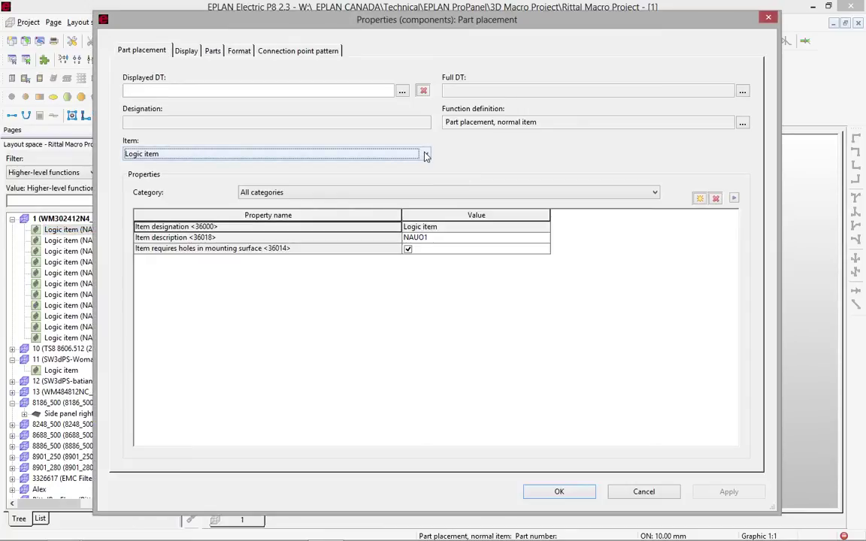
pyautogui.click(425, 155)
pyautogui.click(426, 155)
pyautogui.click(742, 123)
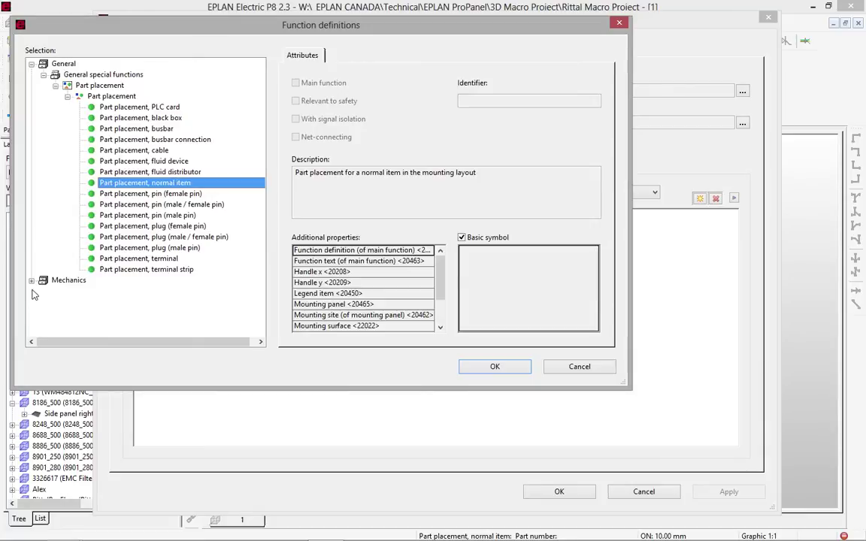
pyautogui.click(31, 281)
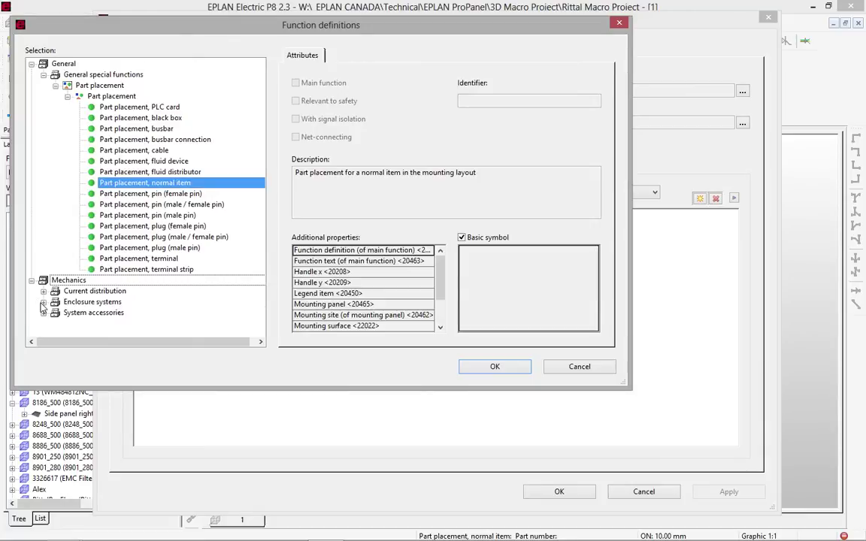
pyautogui.click(43, 303)
pyautogui.click(55, 313)
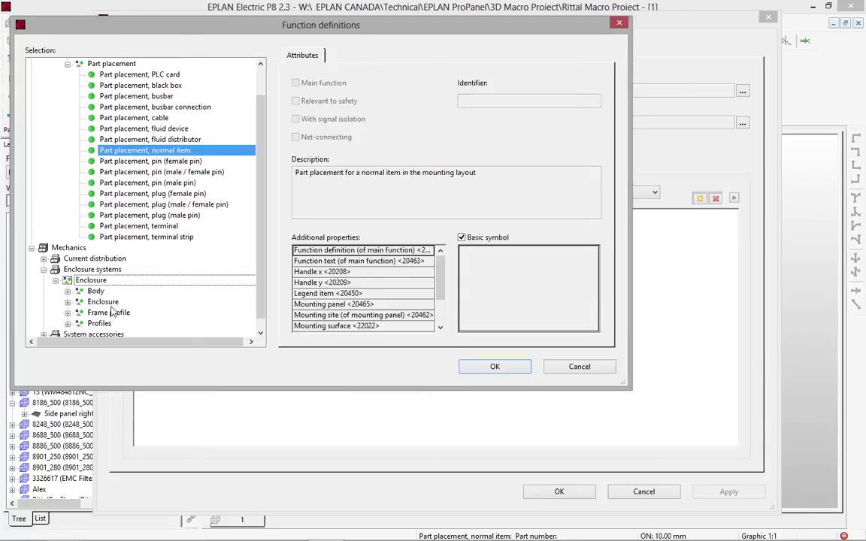
pyautogui.click(103, 301)
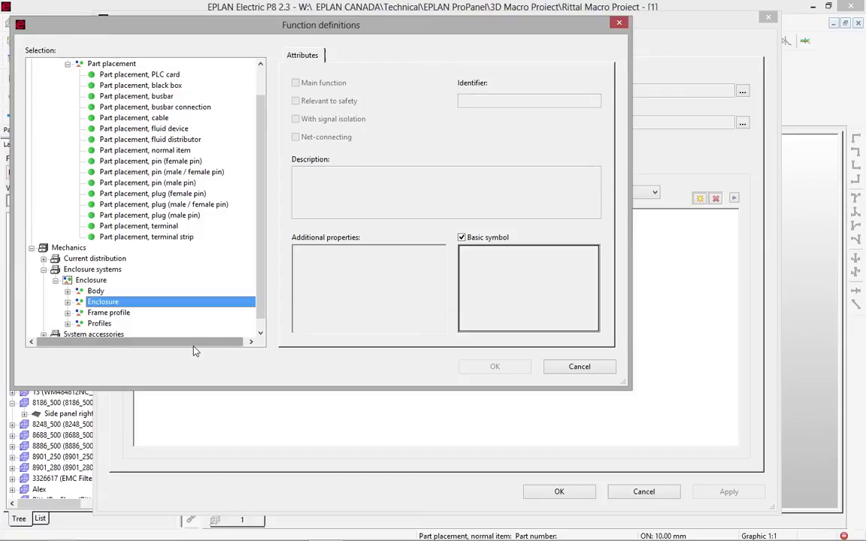
pyautogui.press('Escape')
pyautogui.press('Escape')
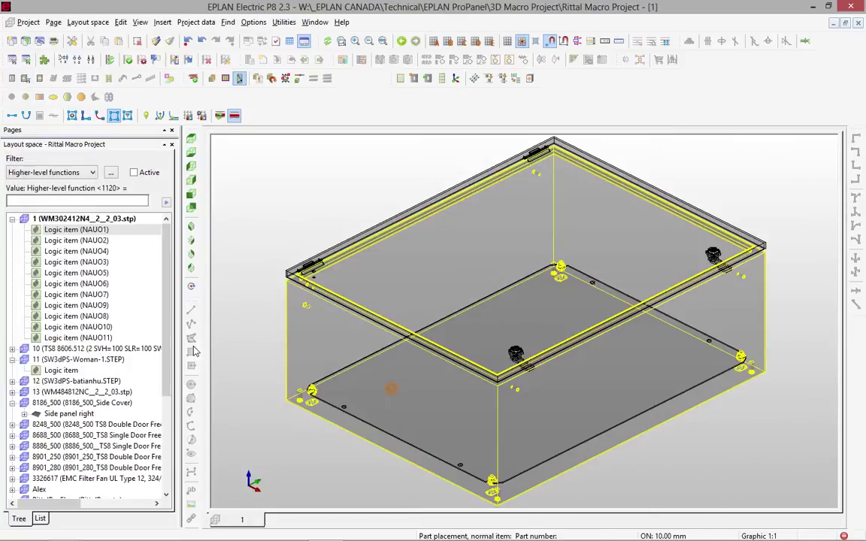
# - Run automatic device-logic interpretation on the WM302412N4 model using the WM242408N6 template
pyautogui.click(113, 219)
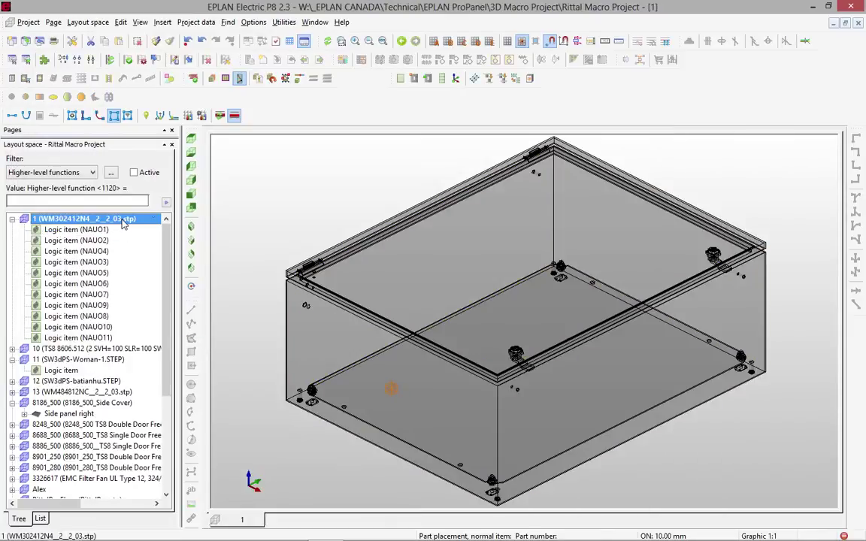
pyautogui.click(121, 22)
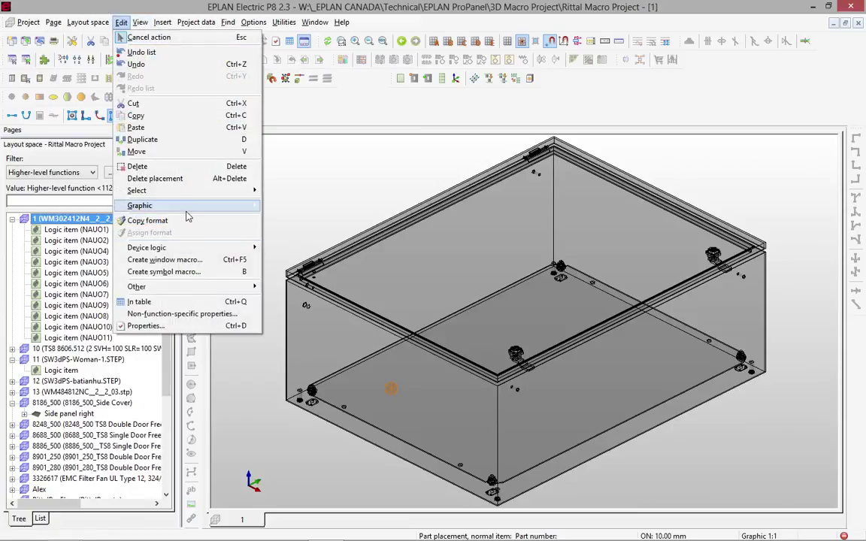
pyautogui.moveTo(189, 249)
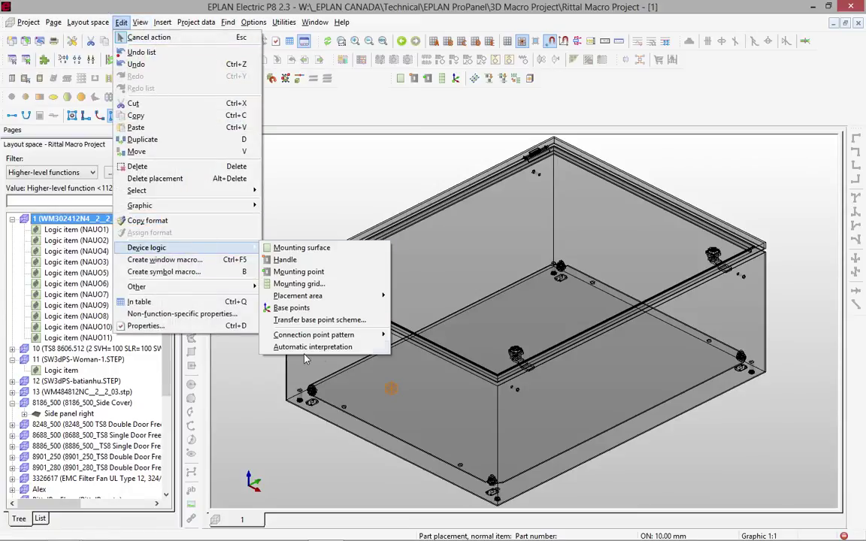
pyautogui.click(331, 347)
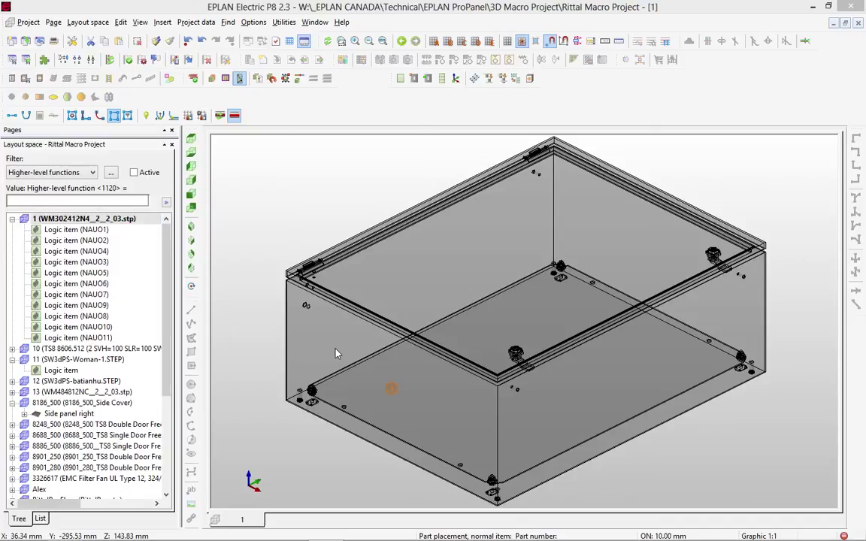
pyautogui.click(553, 330)
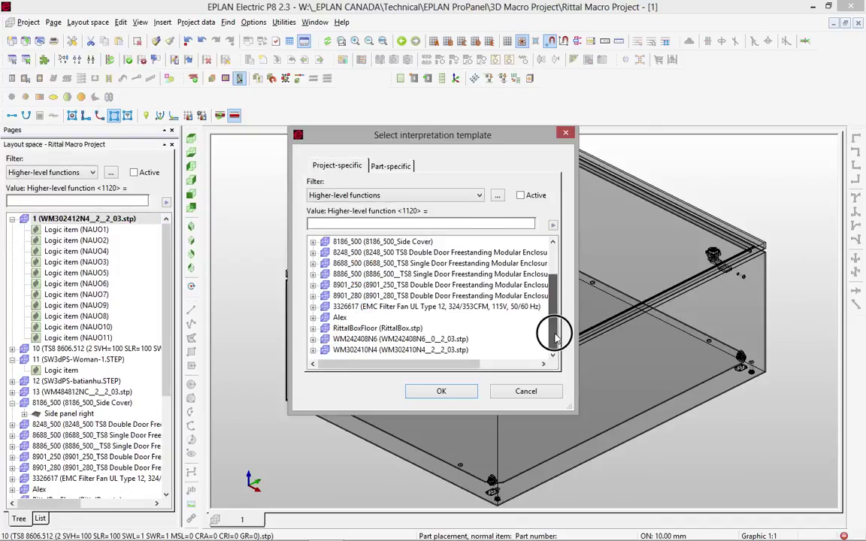
pyautogui.click(446, 342)
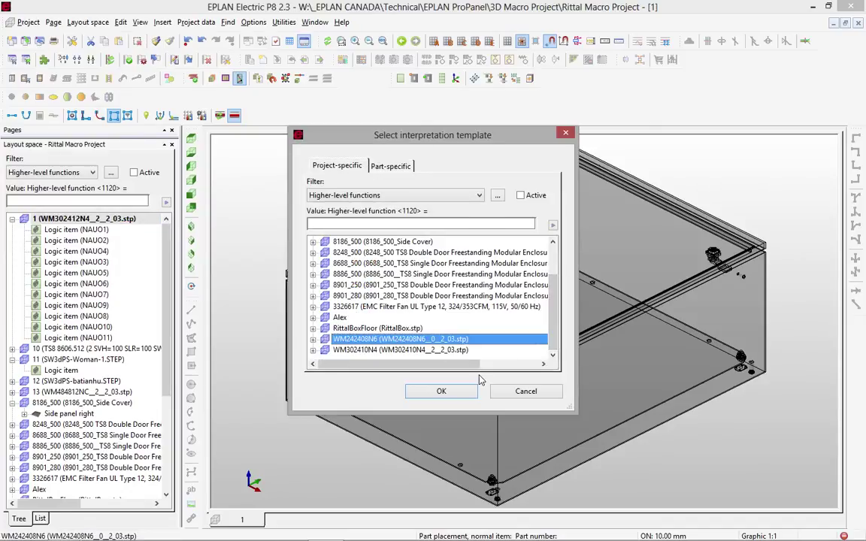
pyautogui.click(442, 392)
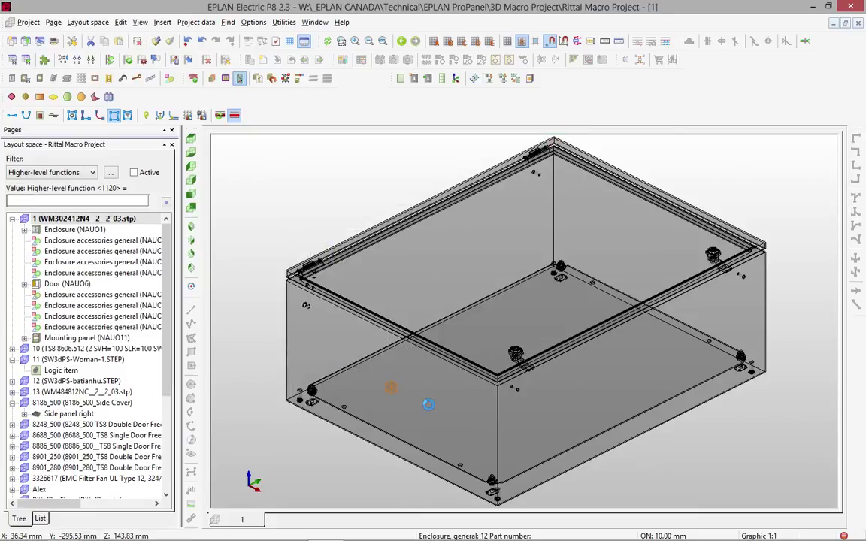
# - Open Door (NAUO6) on its own and view its Door outside, then Door inside surface
pyautogui.doubleClick(74, 283)
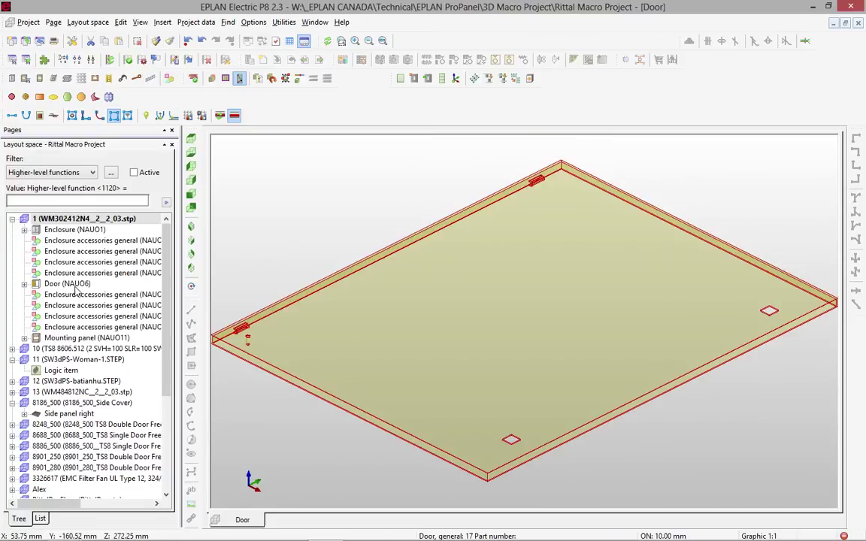
pyautogui.click(24, 284)
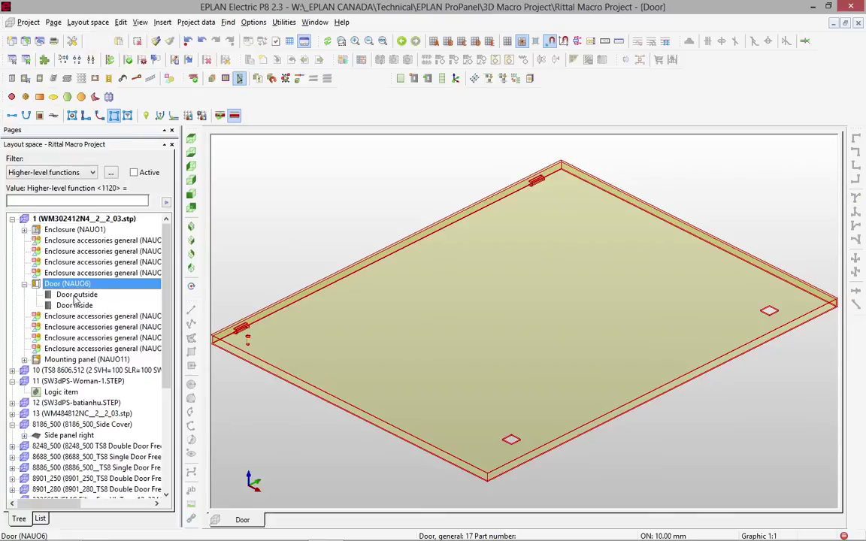
pyautogui.doubleClick(74, 295)
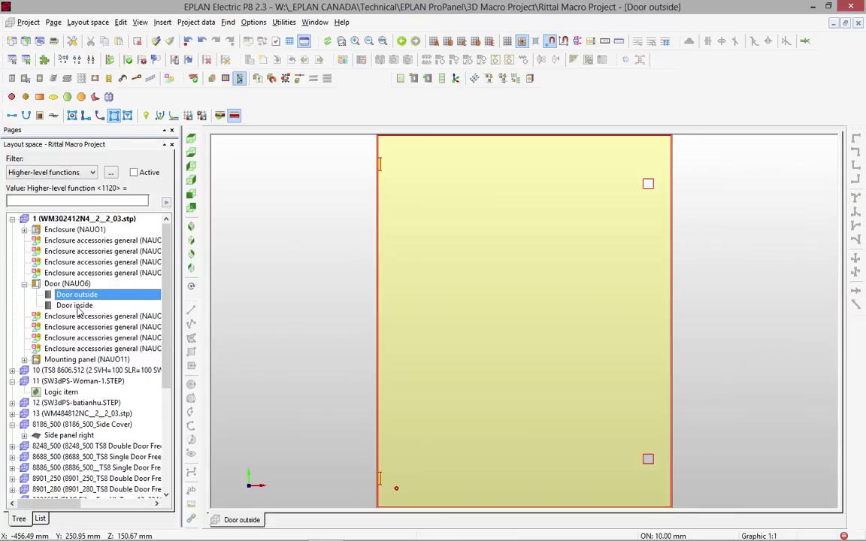
pyautogui.doubleClick(77, 307)
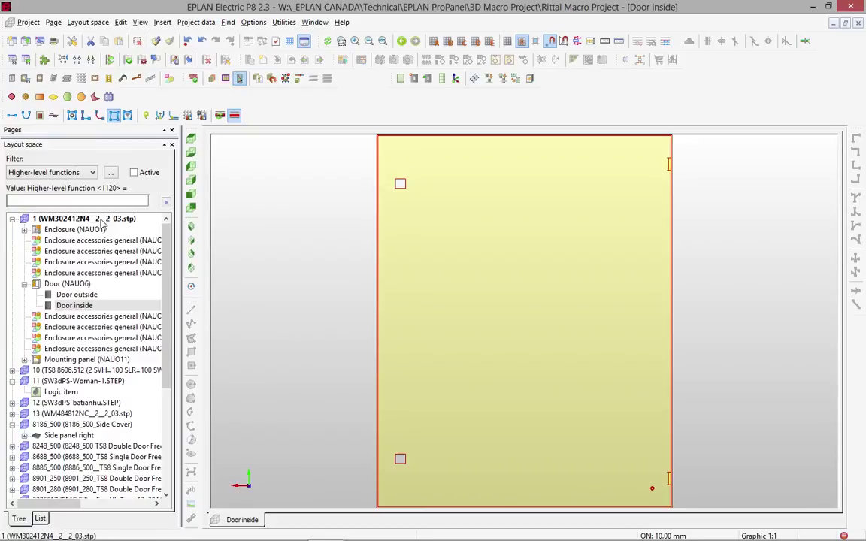
pyautogui.click(102, 220)
# - Name the layout space WM302412N4 and set its macro file to WM302412N4.ema
pyautogui.rightClick(102, 220)
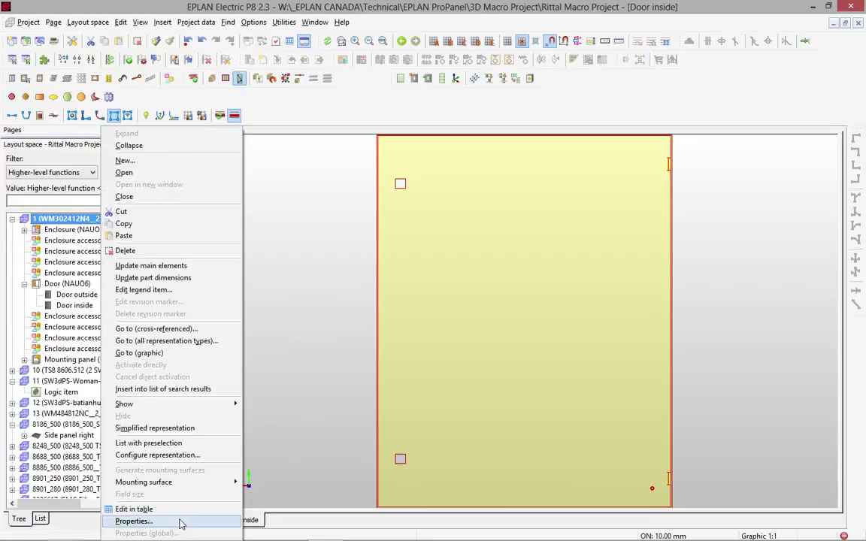
pyautogui.click(134, 521)
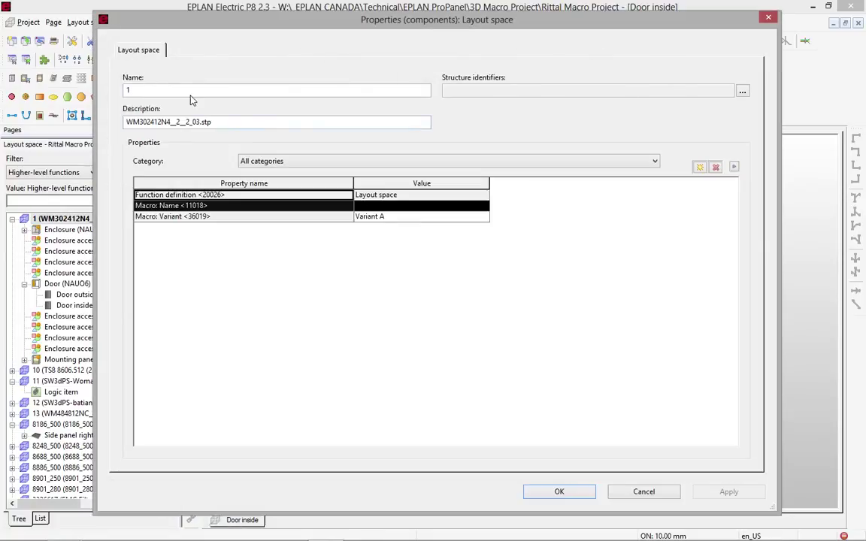
pyautogui.doubleClick(126, 90)
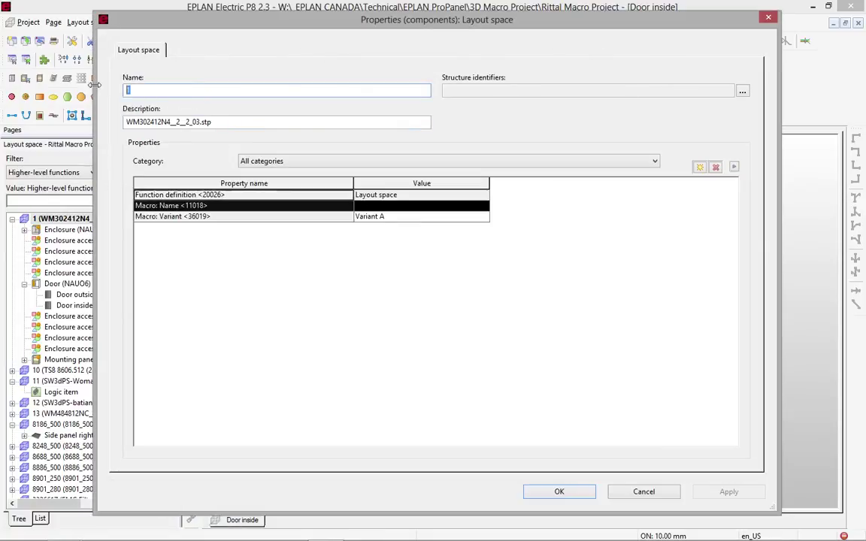
pyautogui.write('WM302412N4')
pyautogui.click(406, 204)
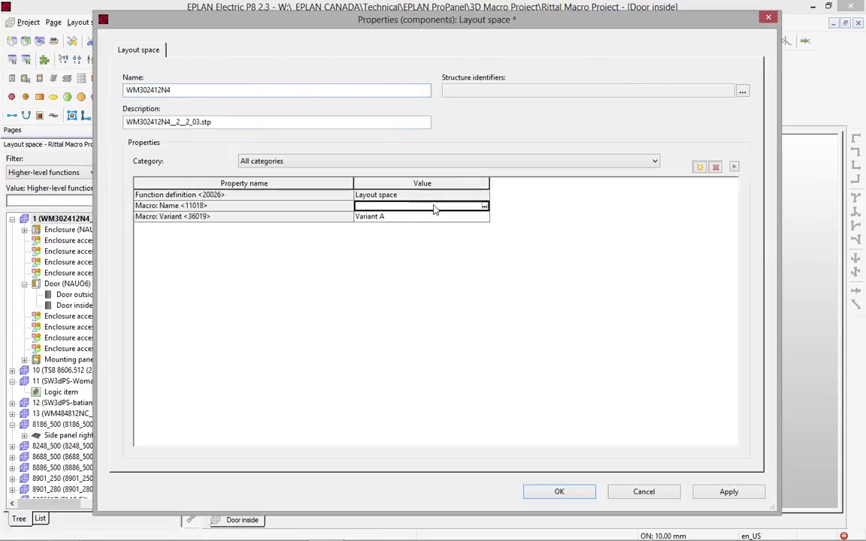
pyautogui.click(484, 205)
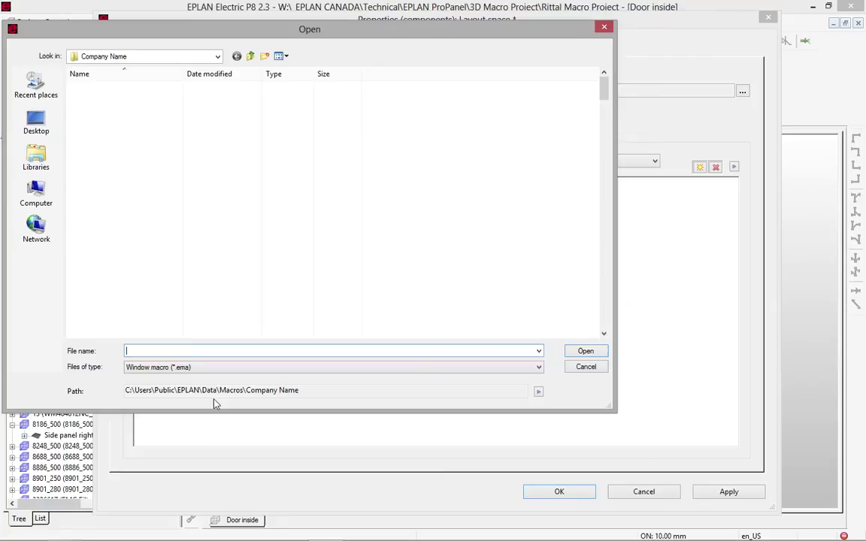
pyautogui.write('WM302412N4')
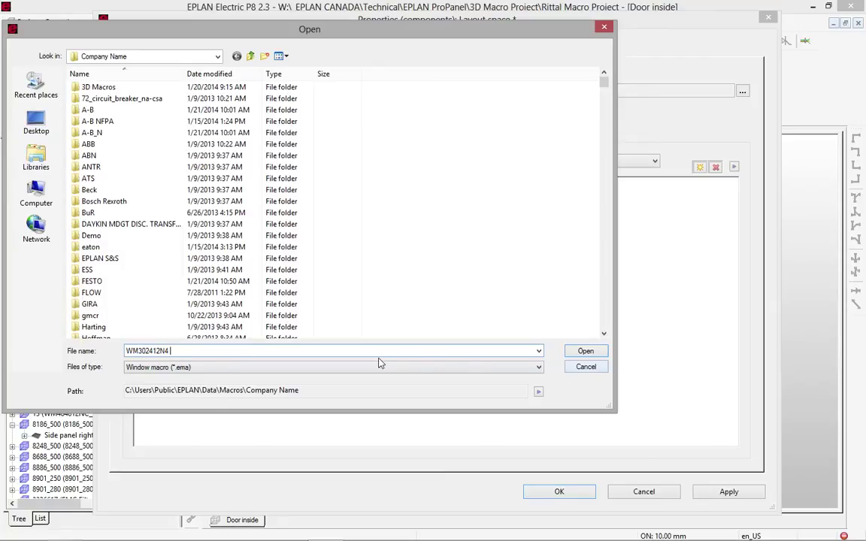
pyautogui.click(581, 353)
pyautogui.click(559, 492)
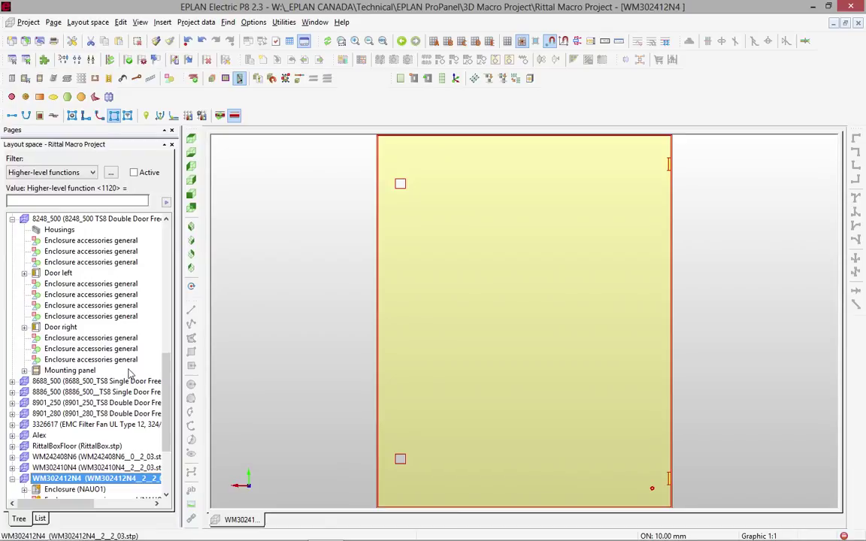
# - Switch back to the CADENAS download e-mail in Mail
pyautogui.press('super+Tab')
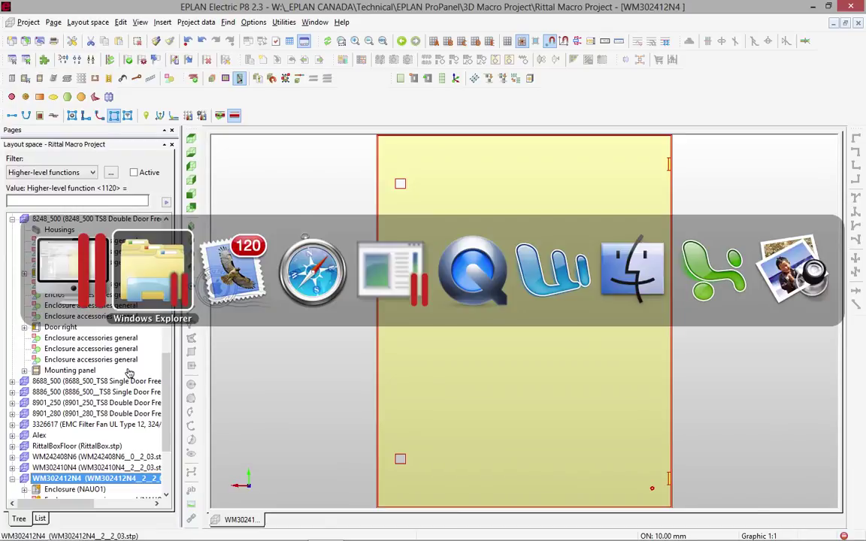
pyautogui.press('super+Tab')
pyautogui.press('super+Tab')
pyautogui.press('super+Tab')
pyautogui.press('super+Tab')
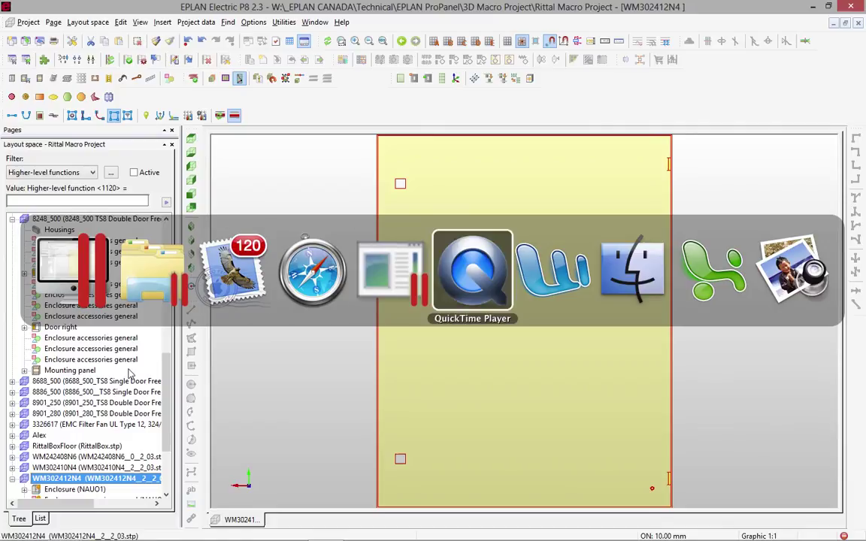
pyautogui.hotkey('ctrl', 'Left')
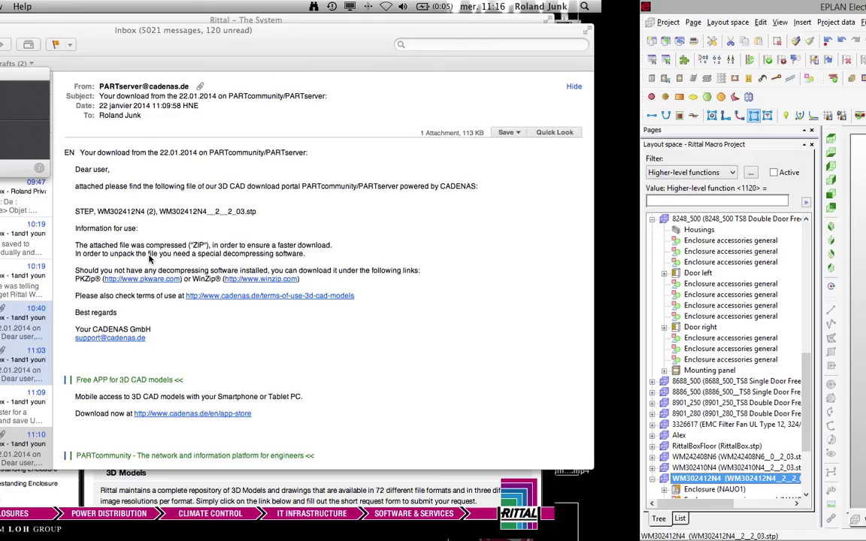